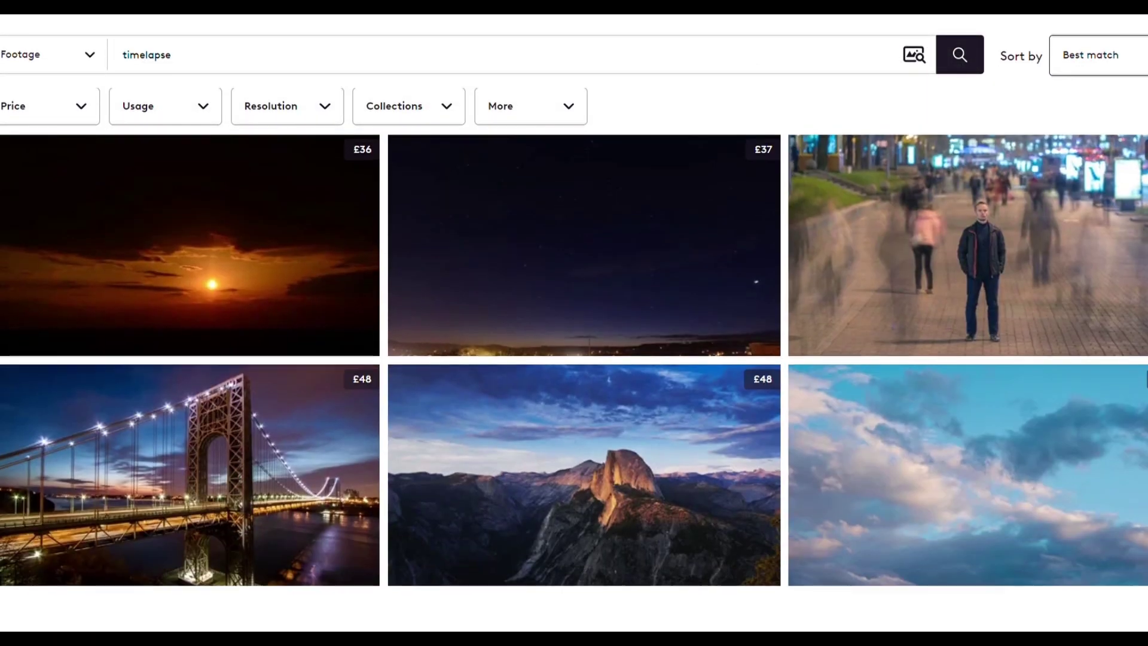
scroll(574, 363, "down", 2)
scroll(574, 363, "down", 2)
scroll(574, 363, "down", 2)
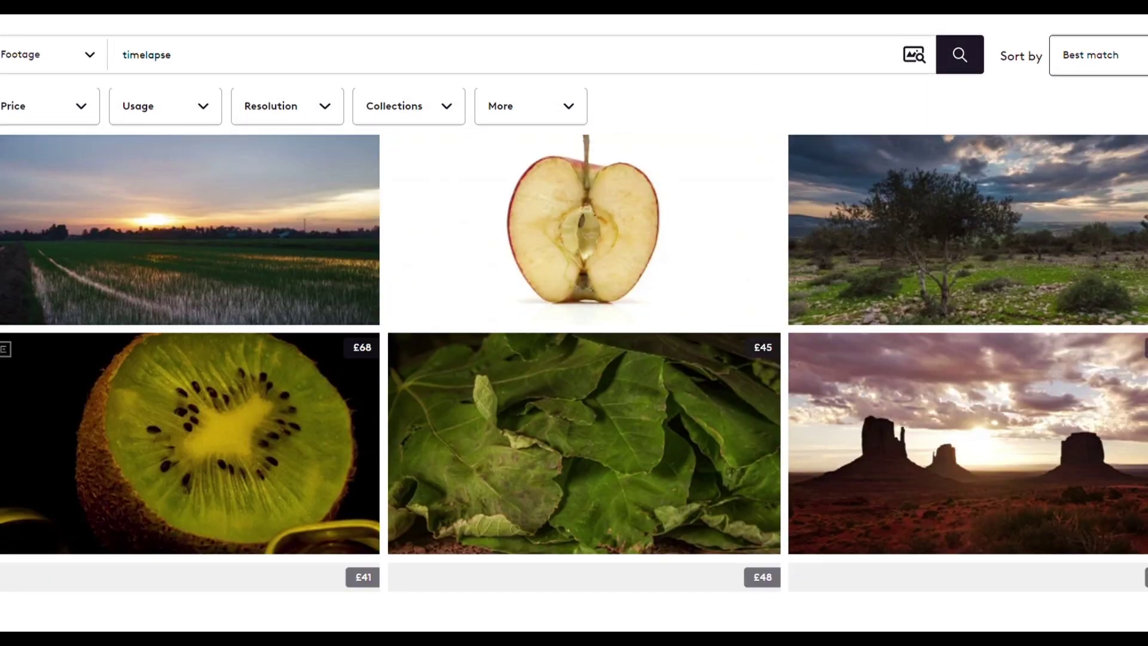
scroll(575, 363, "down", 2)
scroll(574, 364, "down", 2)
scroll(574, 363, "down", 2)
scroll(574, 363, "down", 2)
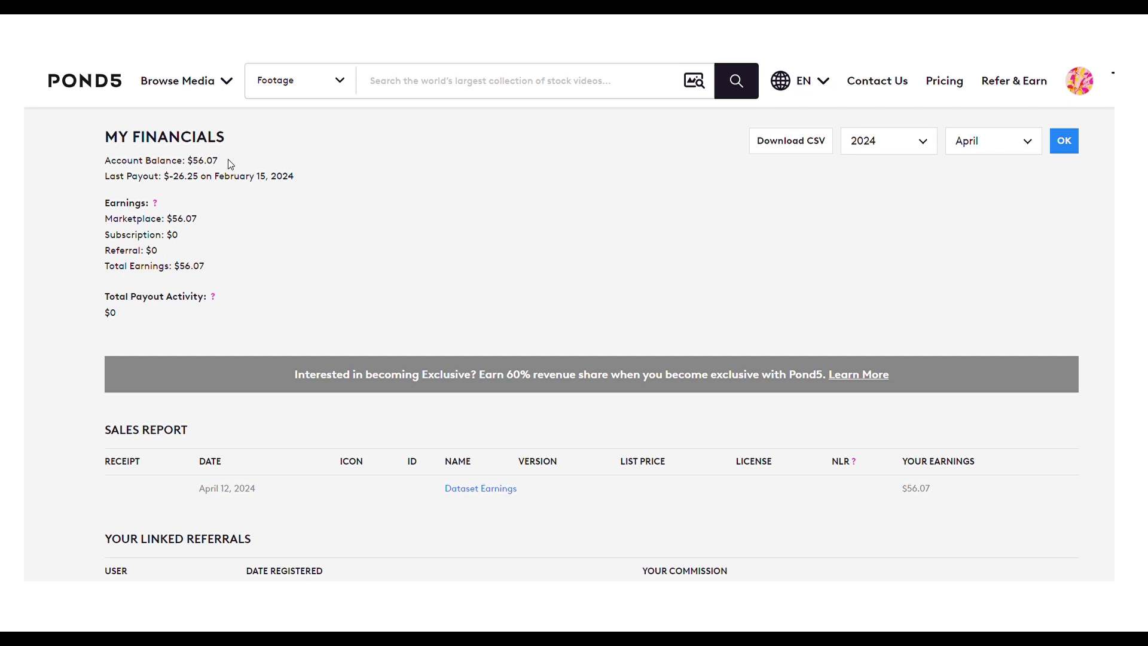
- Highlight the $56.07 account balance, then open the Dataset Earnings help article
left_click_drag(221, 161, 187, 161)
left_click(308, 305)
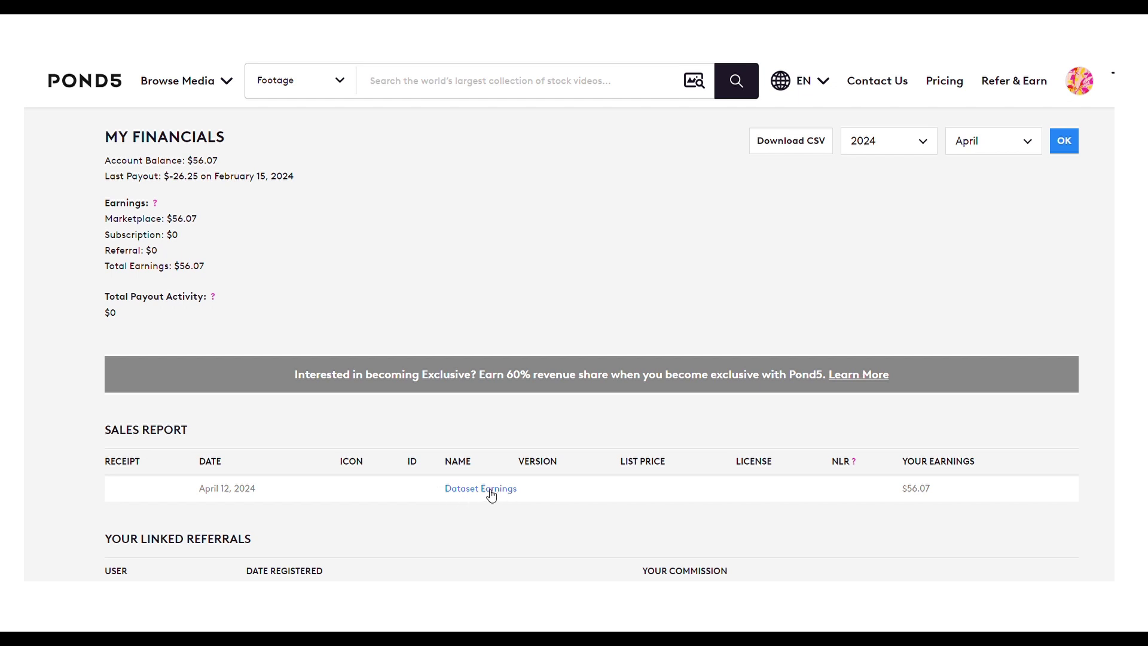
left_click(490, 491)
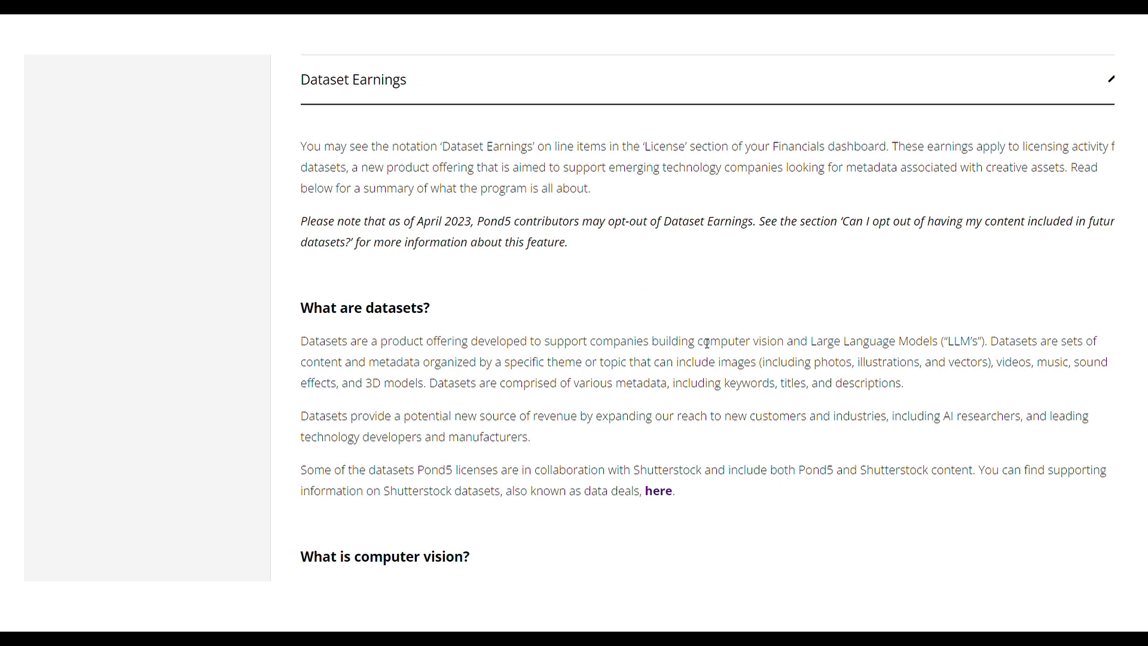
left_click_drag(652, 342, 786, 342)
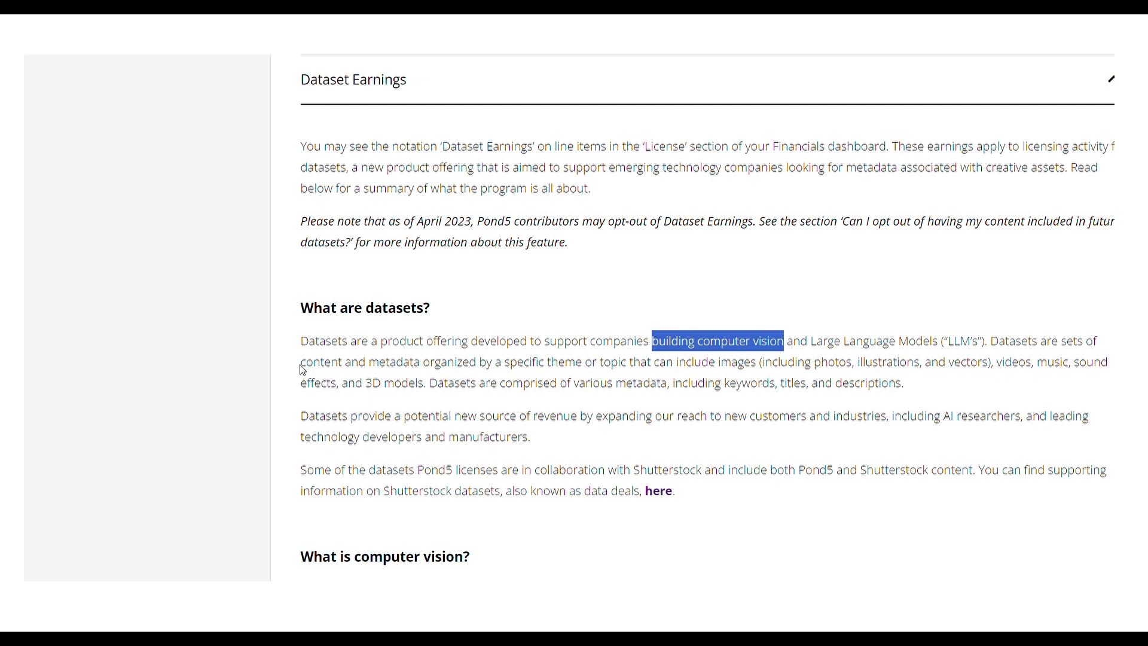
left_click_drag(301, 363, 448, 375)
left_click_drag(301, 364, 434, 376)
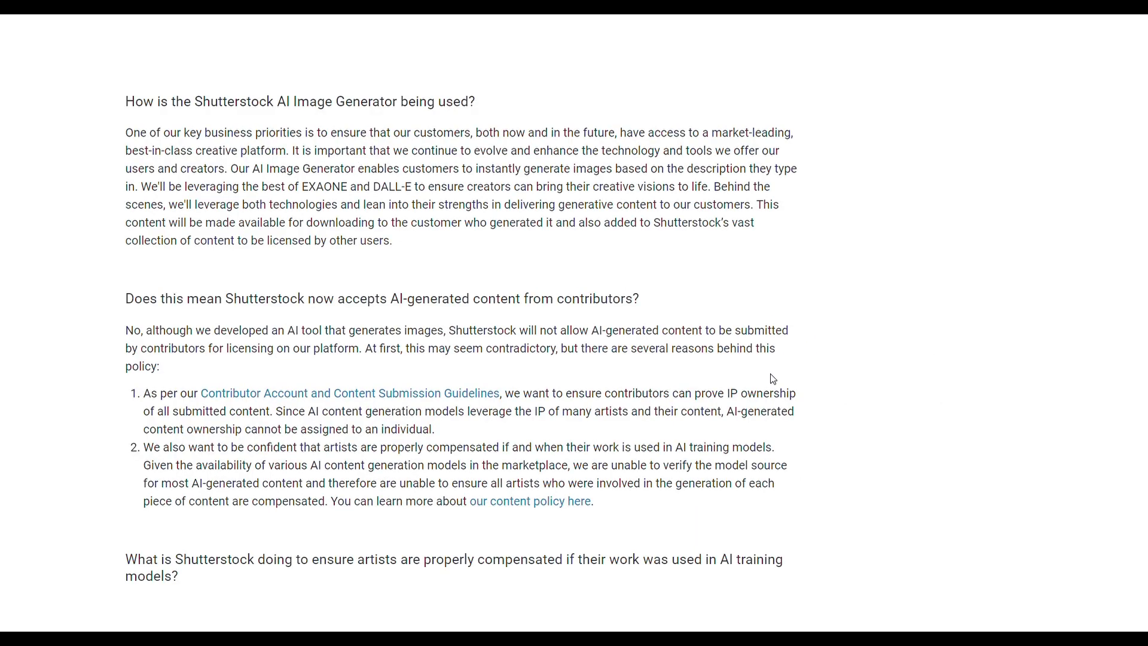
scroll(770, 379, "up", 1)
scroll(771, 378, "down", 3)
scroll(771, 378, "down", 4)
scroll(771, 379, "down", 2)
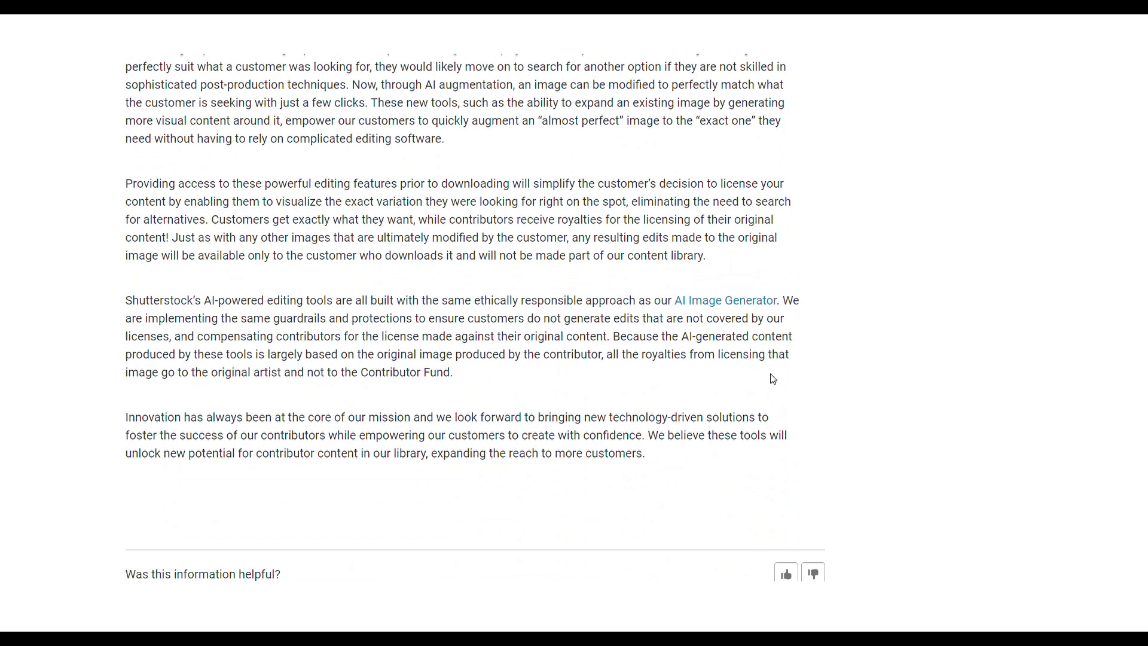
scroll(936, 303, "down", 2)
- Jump back to the top of the AI-generated content FAQ article
key("Home")
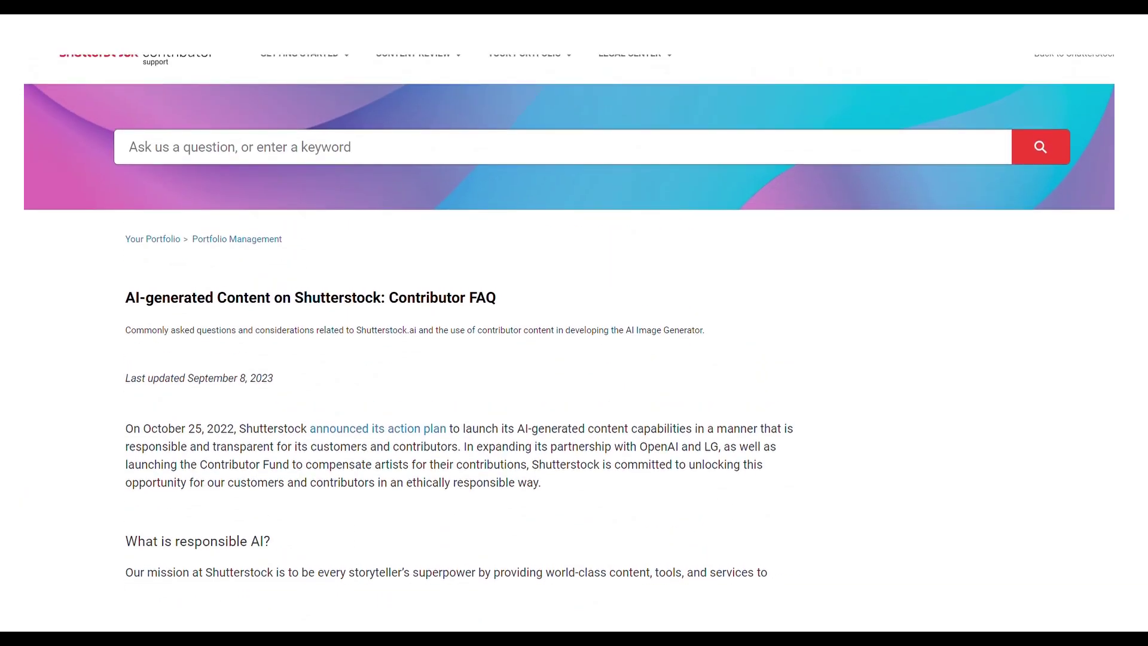
scroll(575, 359, "down", 1)
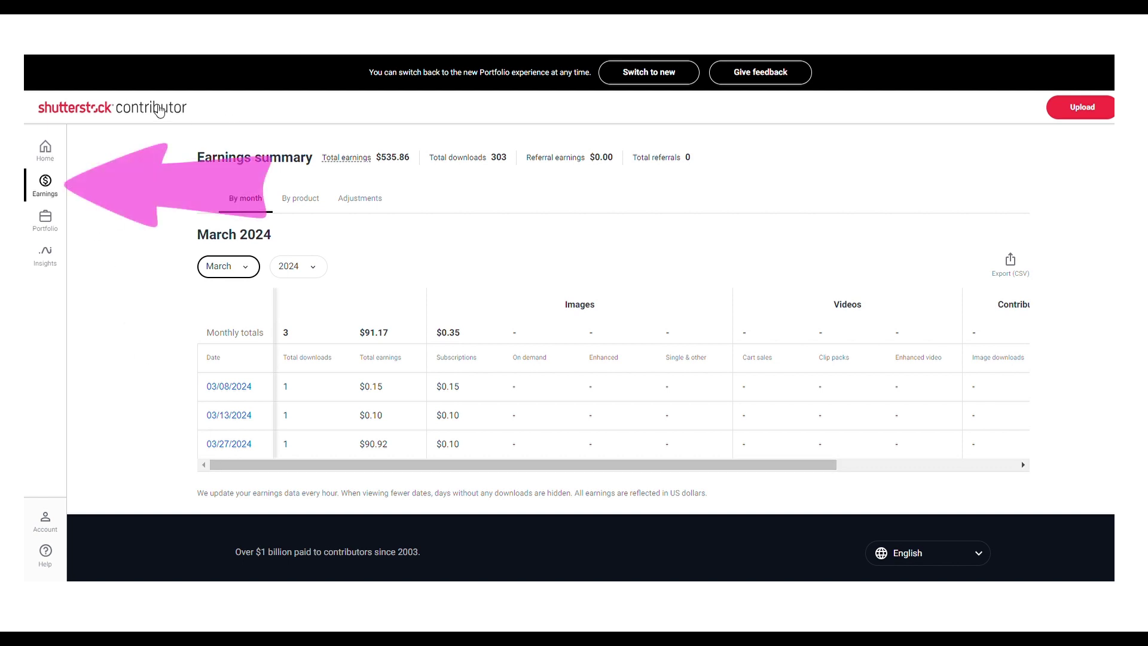
- Open the Earnings summary and highlight the 03/27/2024 subscriptions amount and Contributor fund heading
left_click(49, 195)
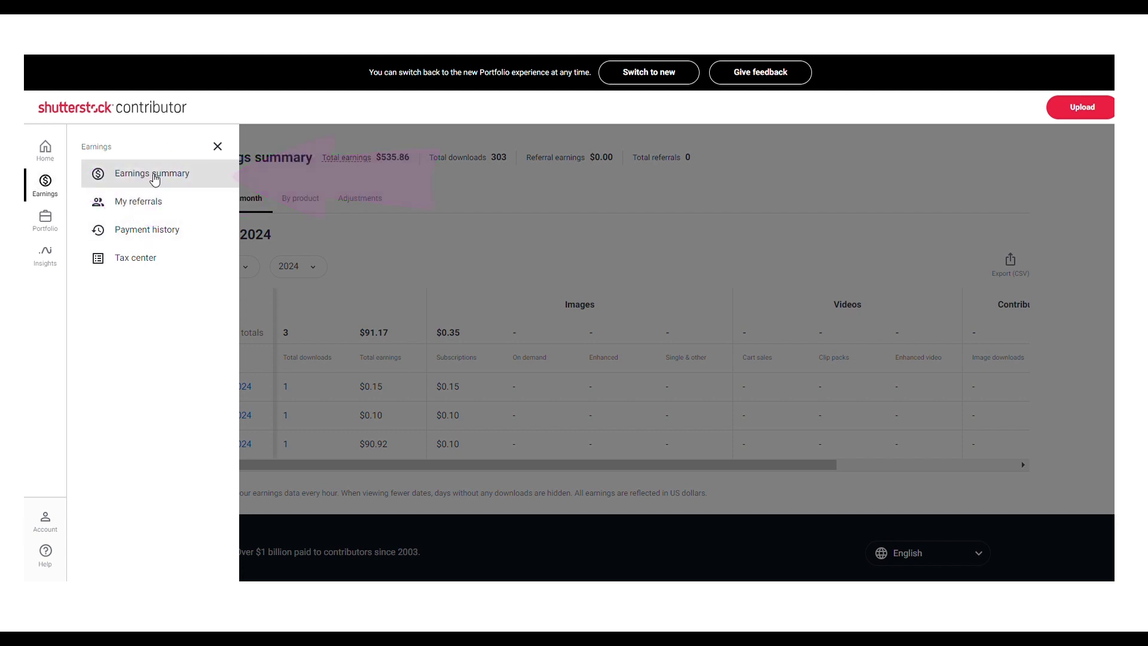
left_click(166, 178)
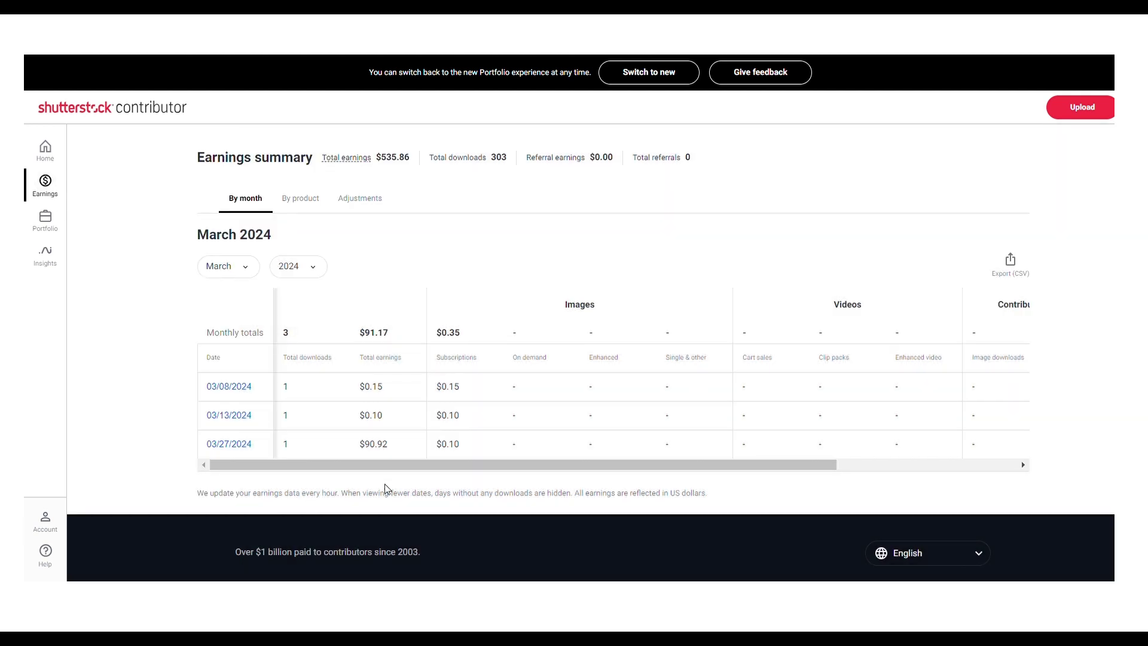
scroll(157, 384, "down", 1)
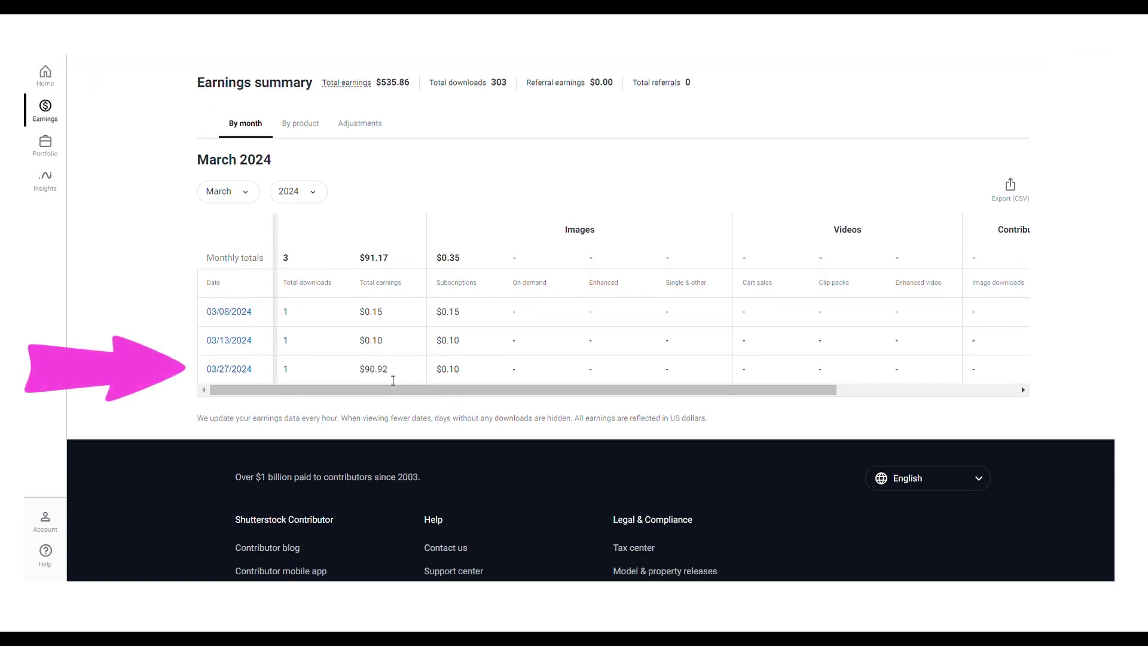
mouse_move(453, 371)
left_mouse_down()
mouse_move(437, 377)
mouse_move(463, 380)
left_mouse_up()
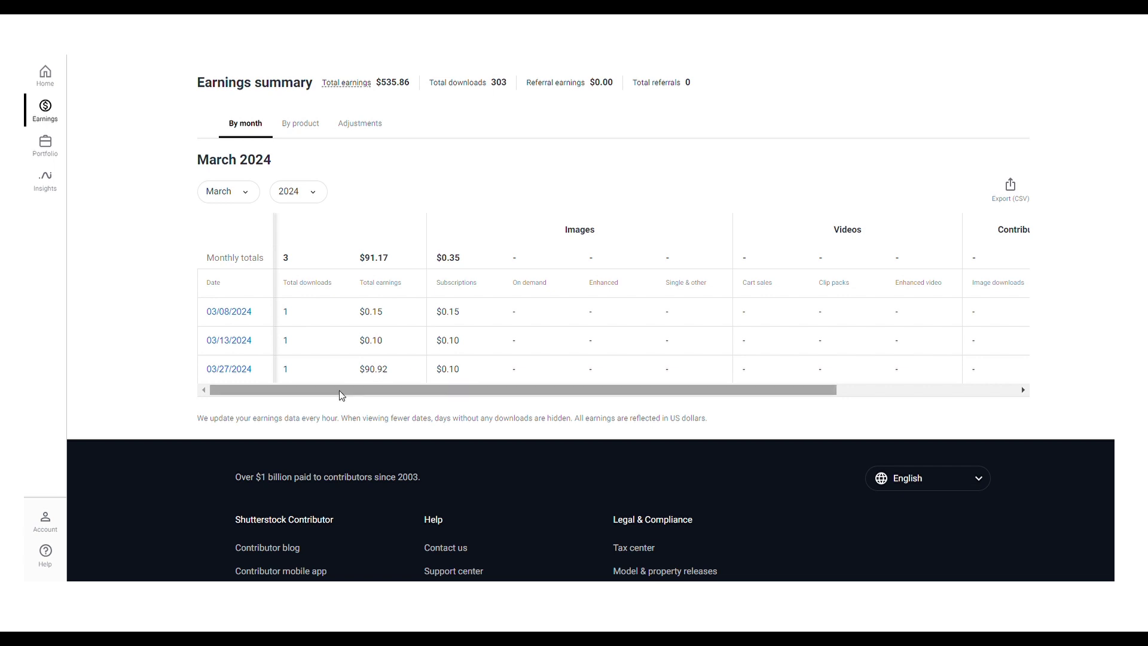
left_click_drag(243, 392, 616, 401)
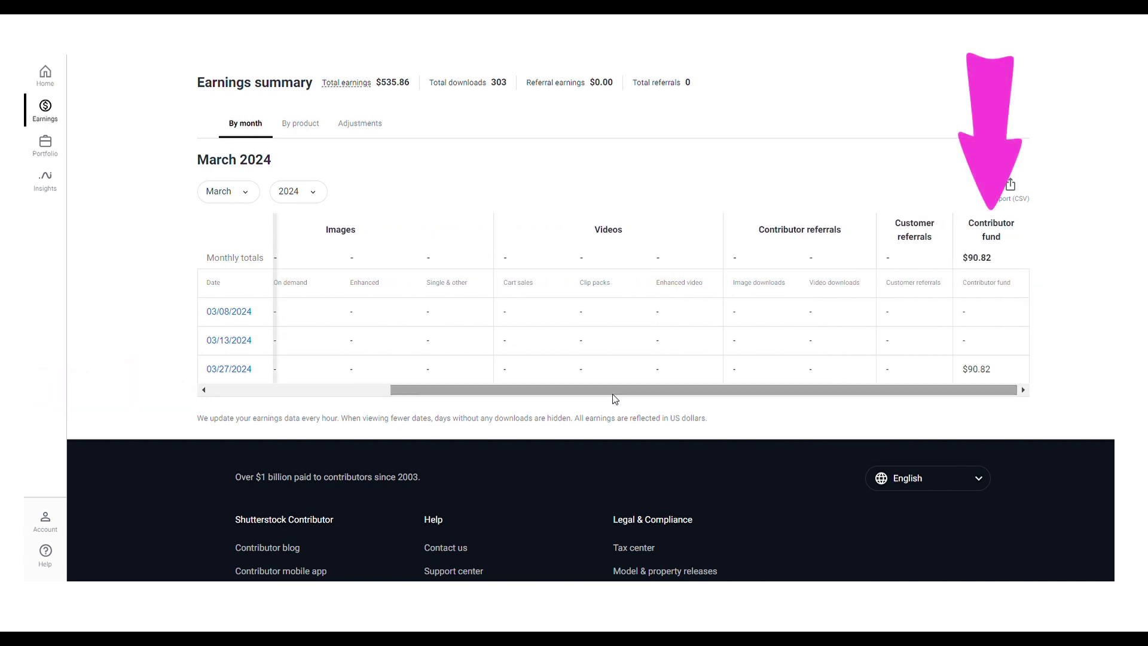
left_click_drag(1005, 225, 1021, 250)
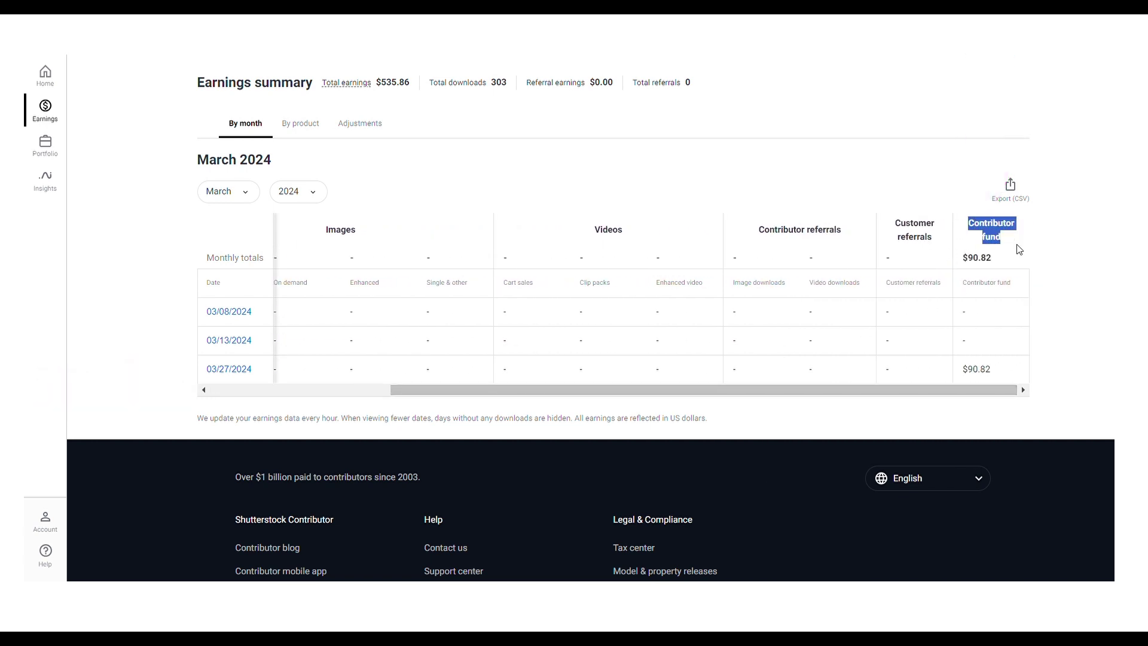
left_click(1027, 225)
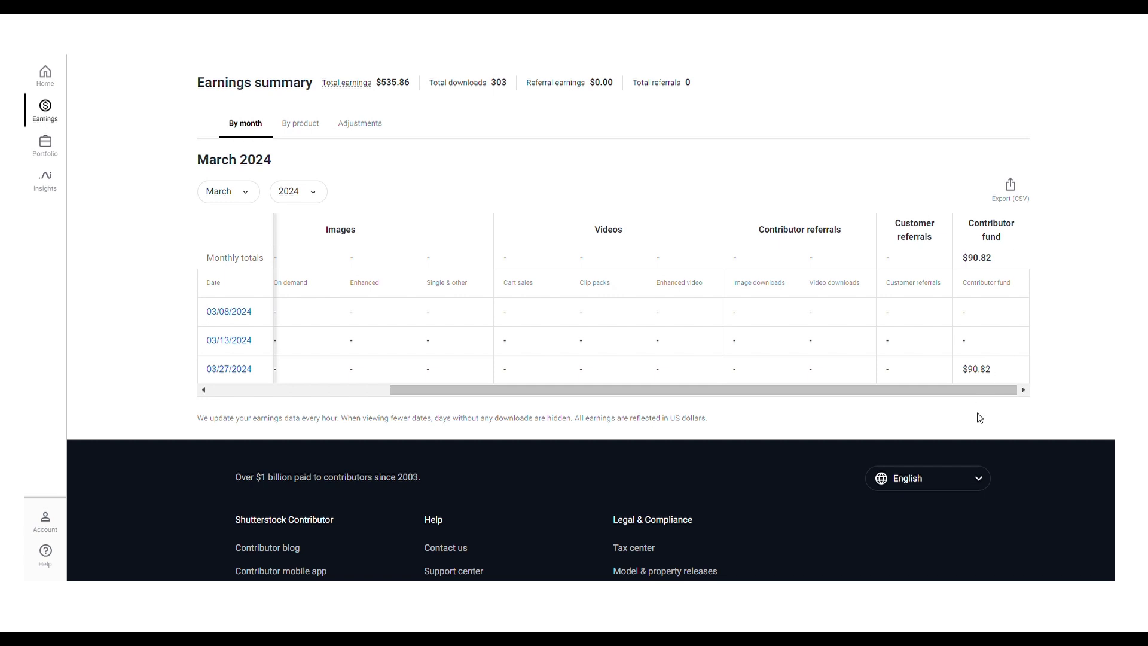
mouse_move(944, 392)
left_mouse_down()
mouse_move(682, 402)
mouse_move(1035, 415)
mouse_move(759, 395)
left_mouse_up()
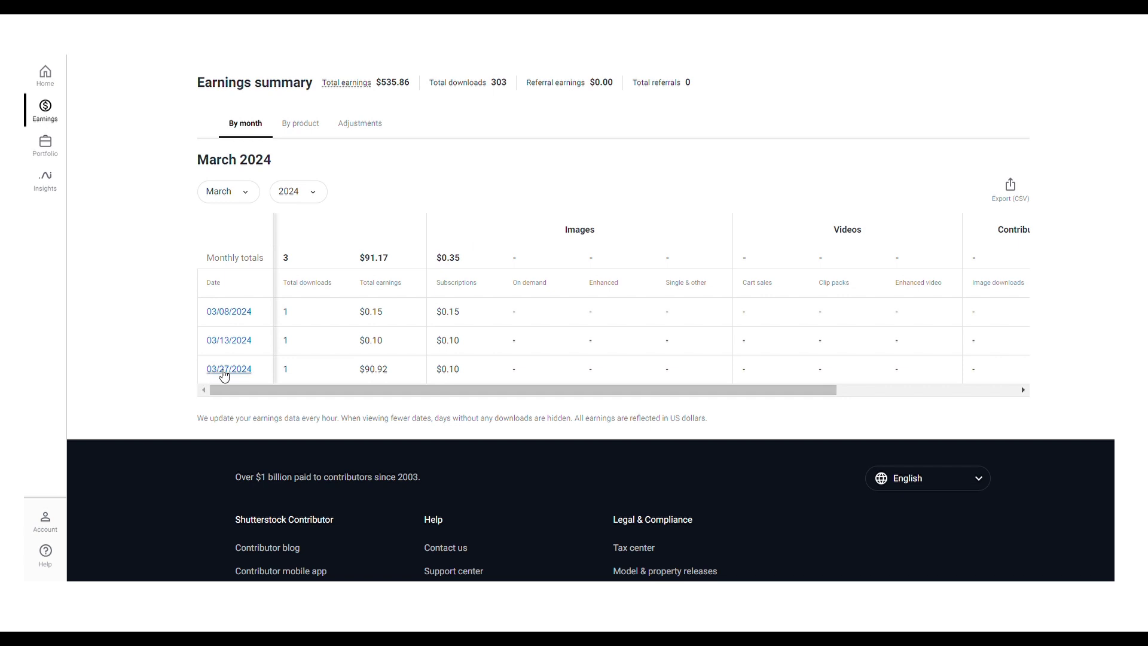
- Show the assets licensed on 03/27/2024 and highlight the licensed asset's details
left_click(223, 370)
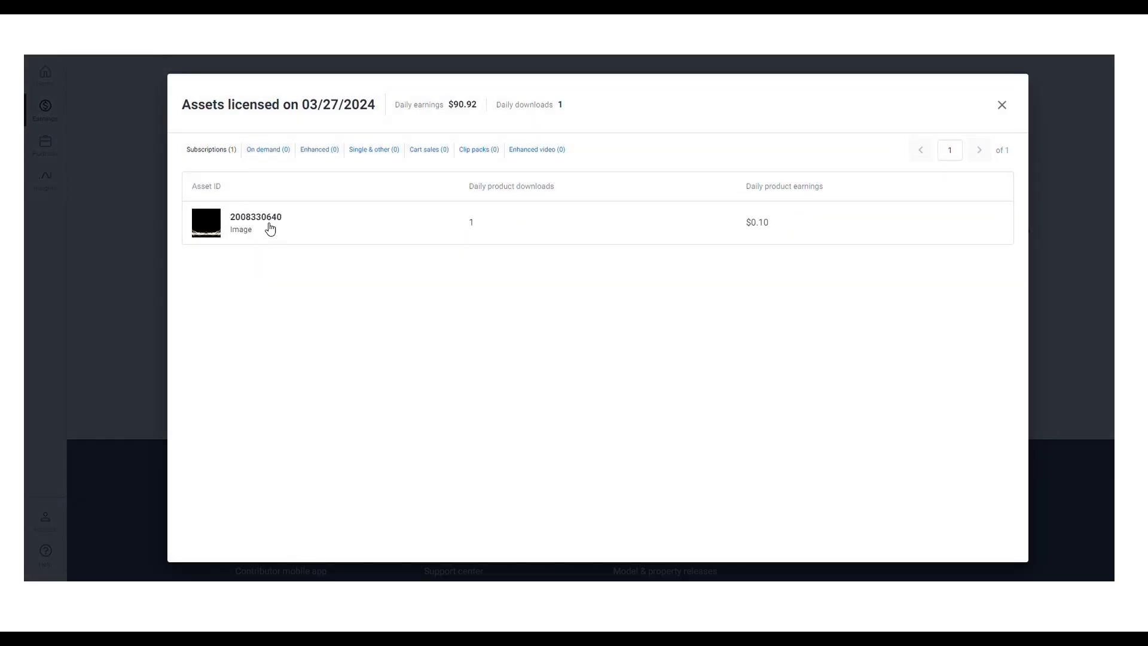
left_click_drag(795, 225, 146, 225)
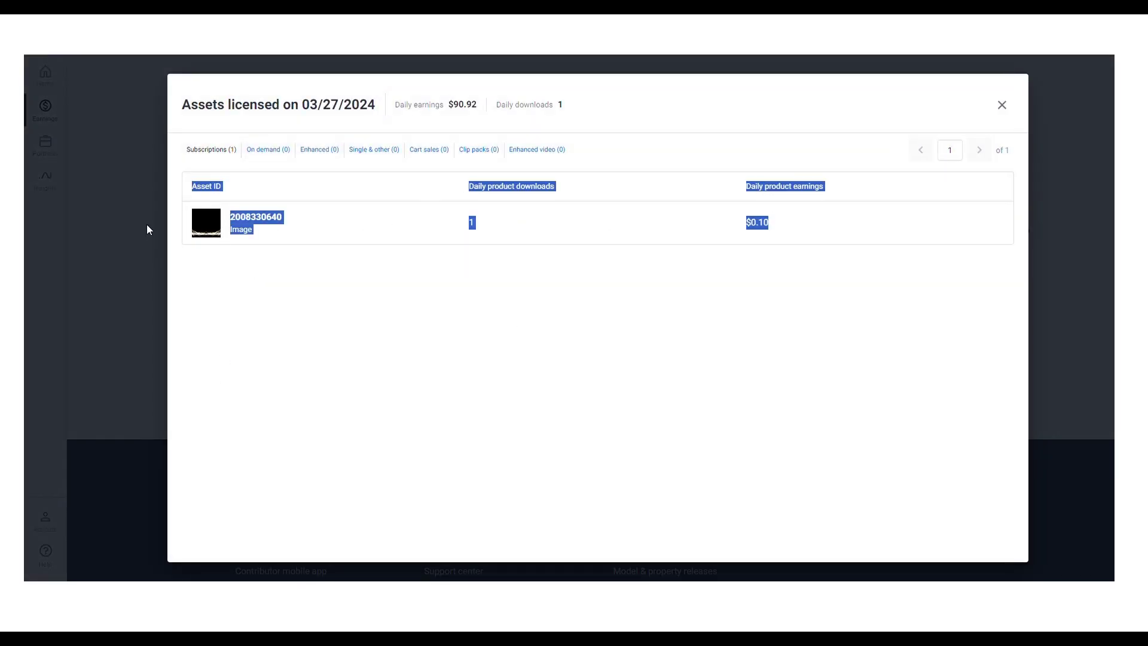
left_click(478, 378)
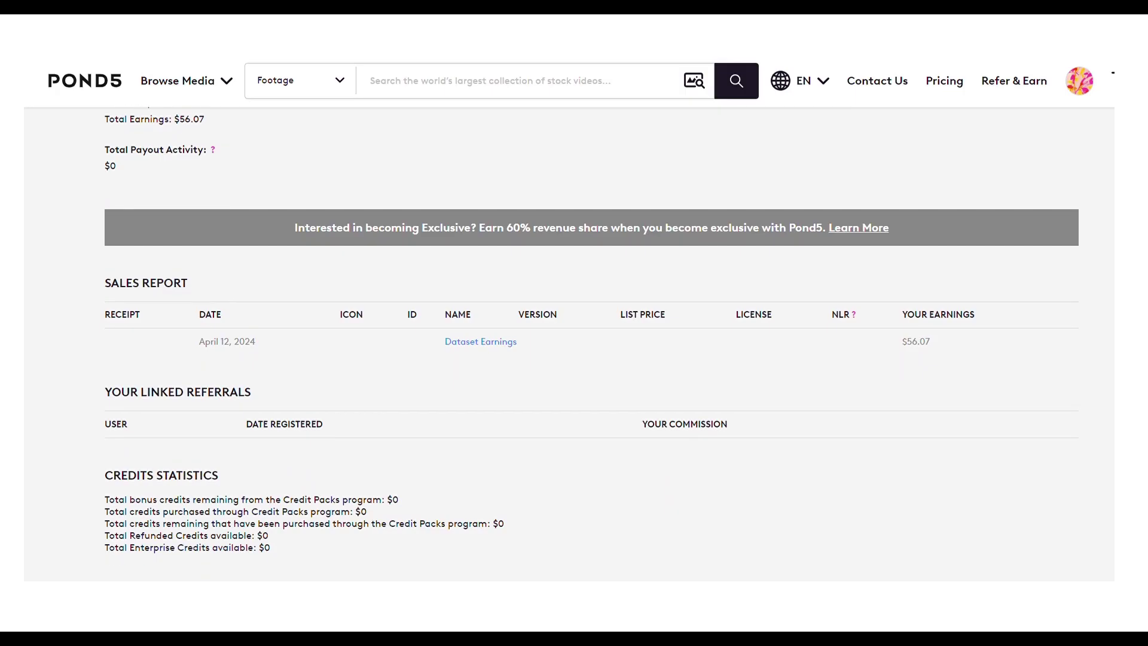
scroll(521, 359, "down", 1)
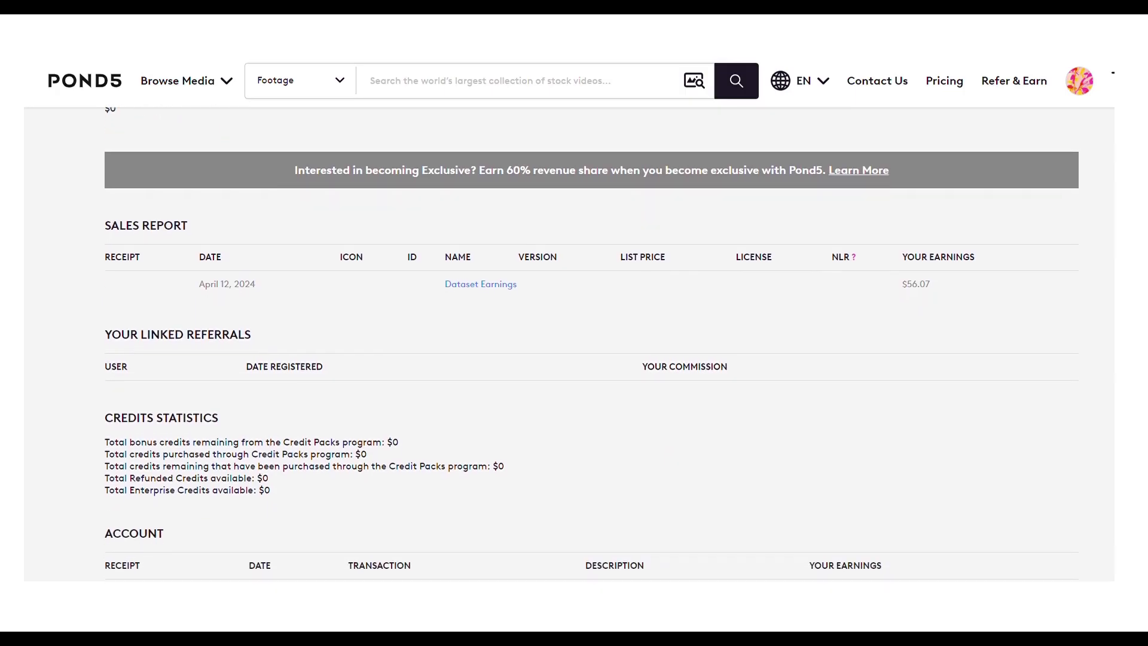
left_click(456, 278)
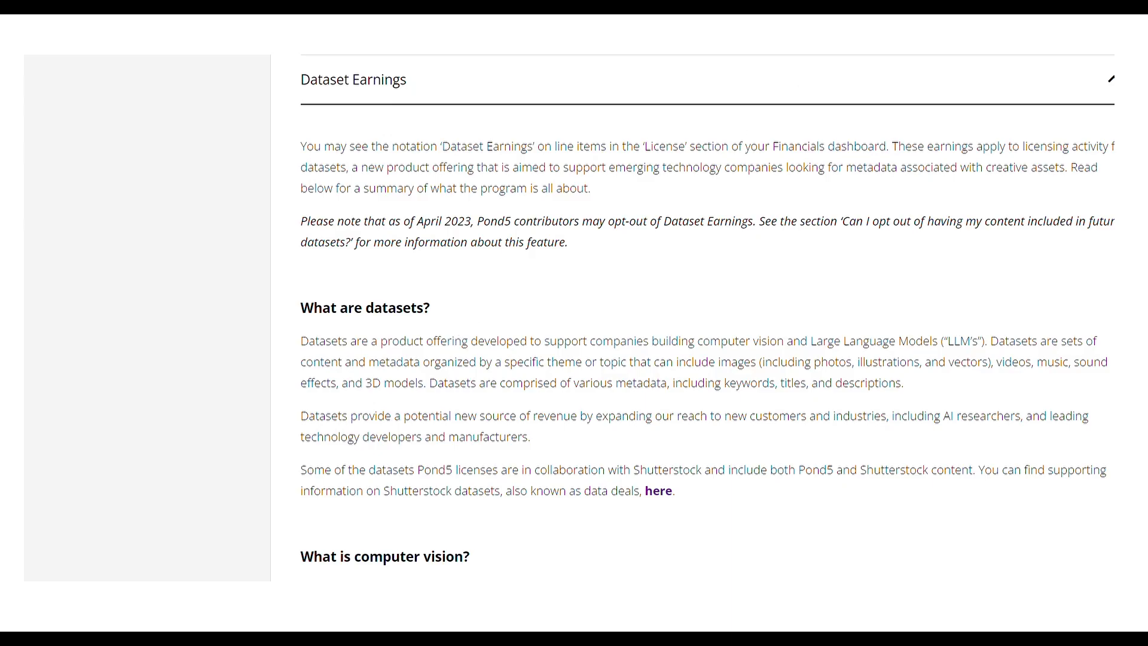